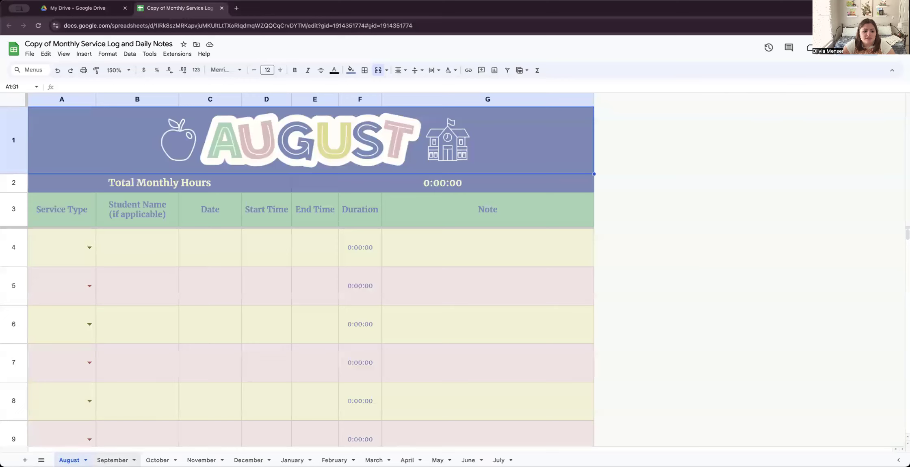
- Browse the November, January and May sheets, then return to the August sheet
left_click(202, 460)
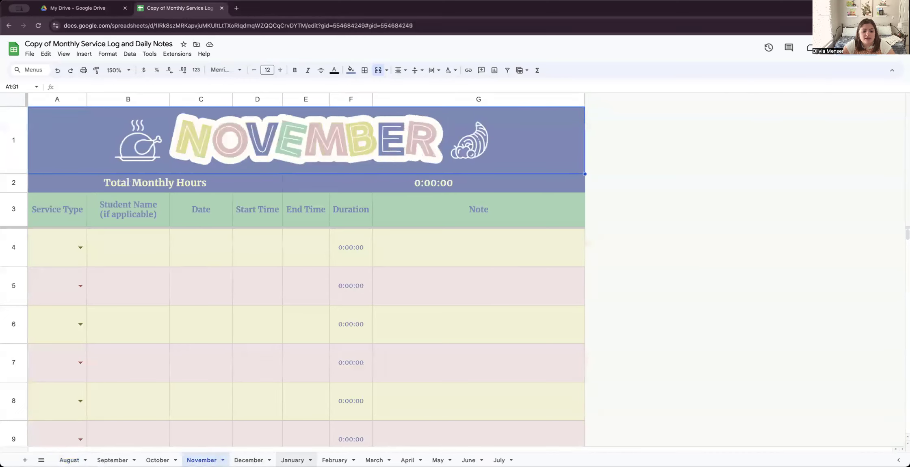
left_click(292, 460)
left_click(437, 460)
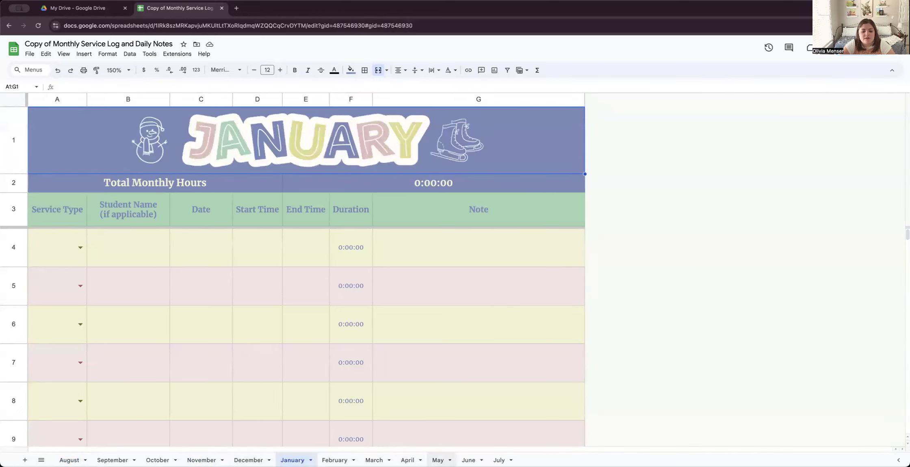
left_click(70, 460)
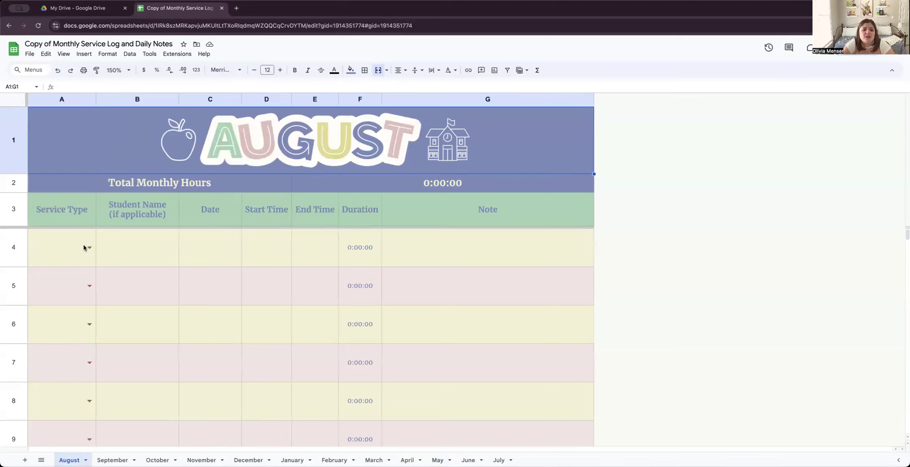
left_click(471, 249)
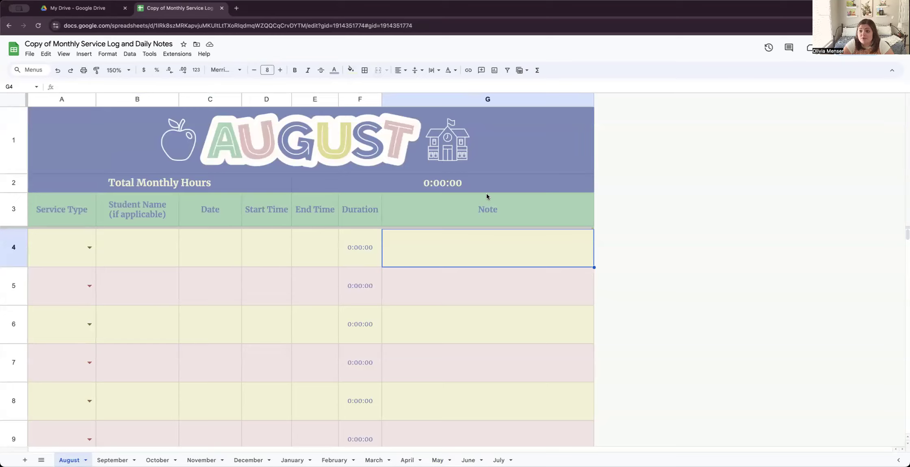
- Make row 4 an Intervention Preparation entry dated 8/2/24, correcting a mistyped date
left_click(89, 249)
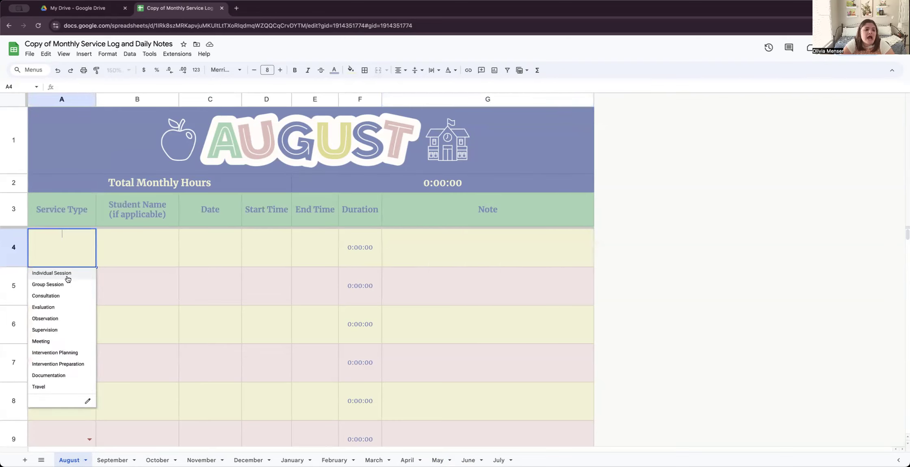
left_click(61, 366)
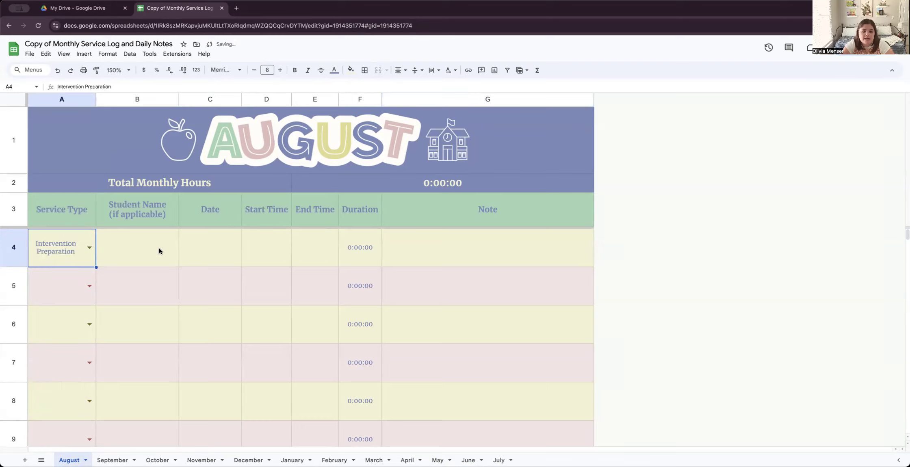
left_click(222, 249)
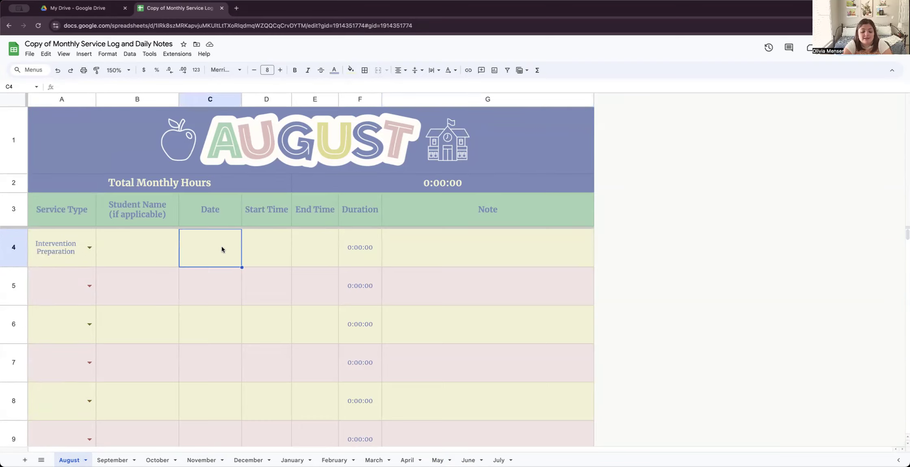
type("04/0")
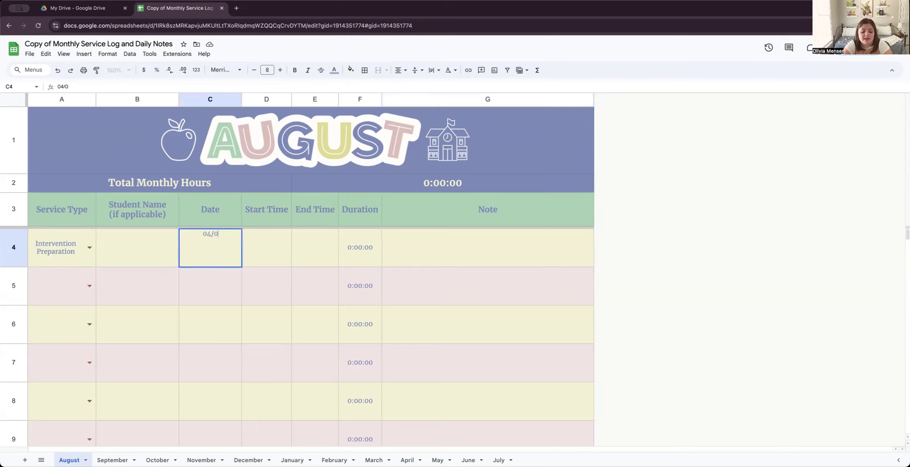
type("3/22")
key("BackSpace")
type("024")
key("Tab")
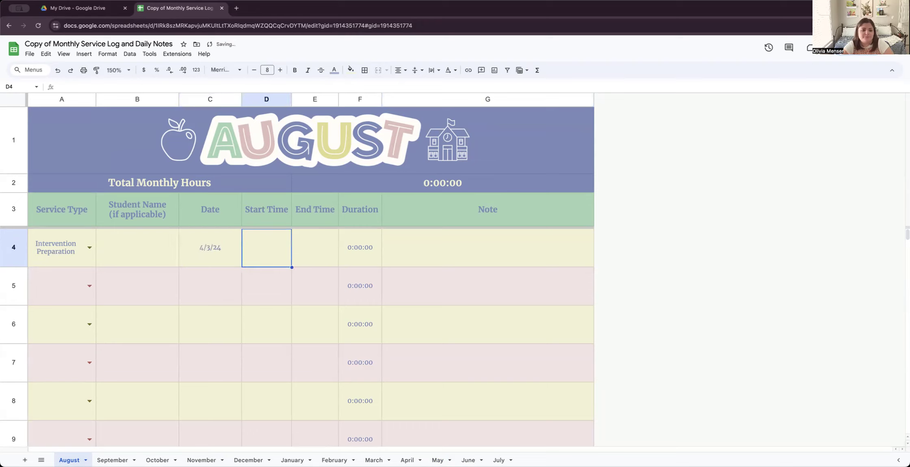
left_click(196, 246)
type("08/02/24")
key("Tab")
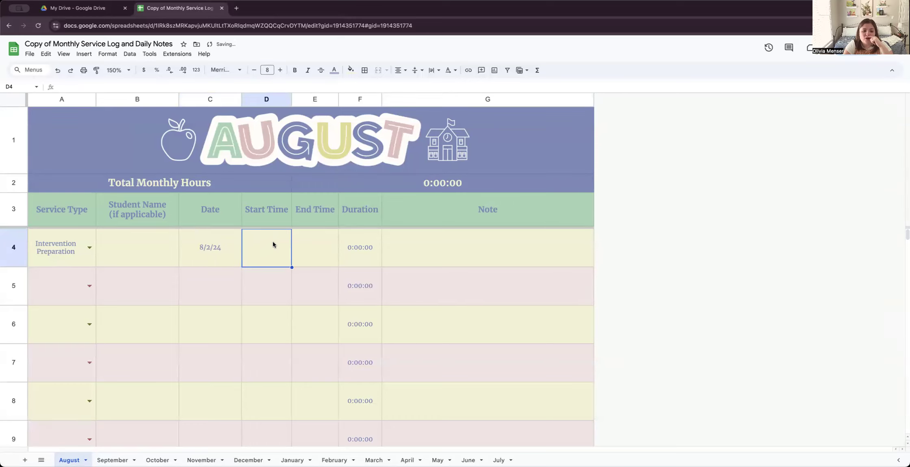
- Enter row 4's 8:00 start and 8:30 am end times for a 0:30:00 duration
type("8:00")
key("Tab")
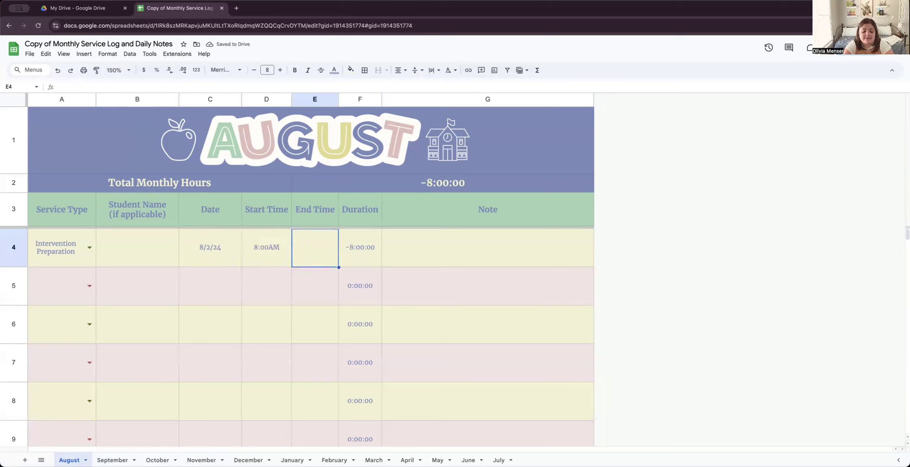
type("8:30 am")
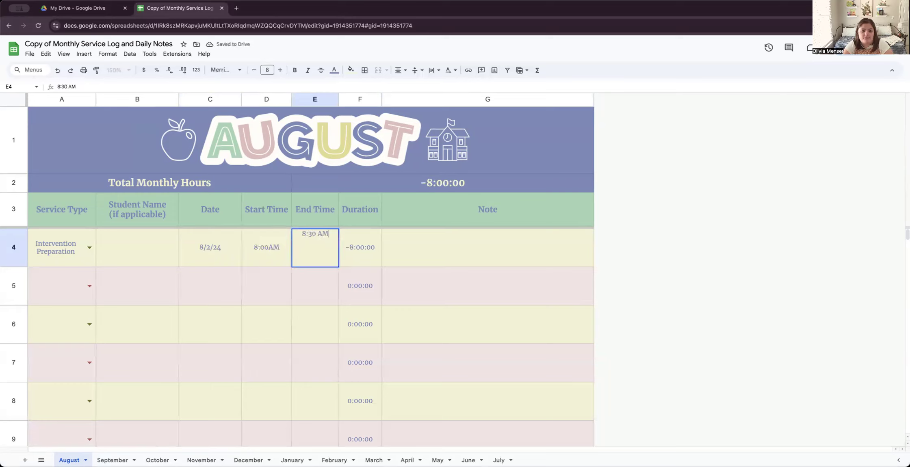
key("Tab")
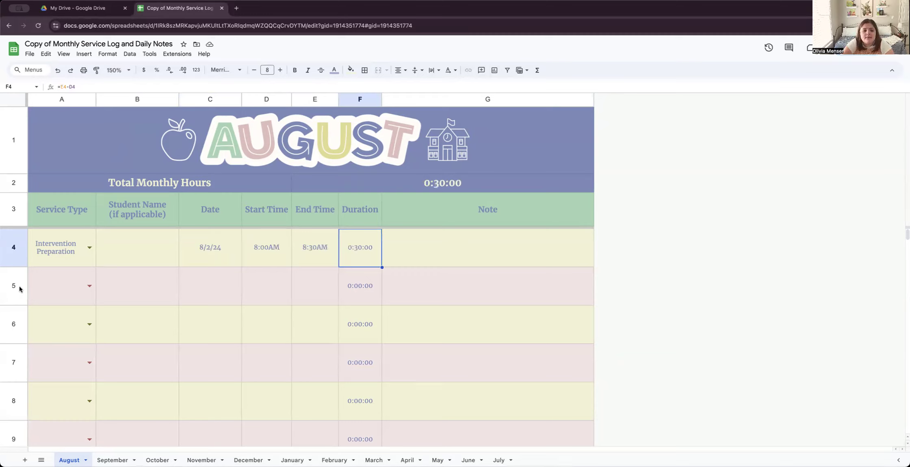
left_click(90, 286)
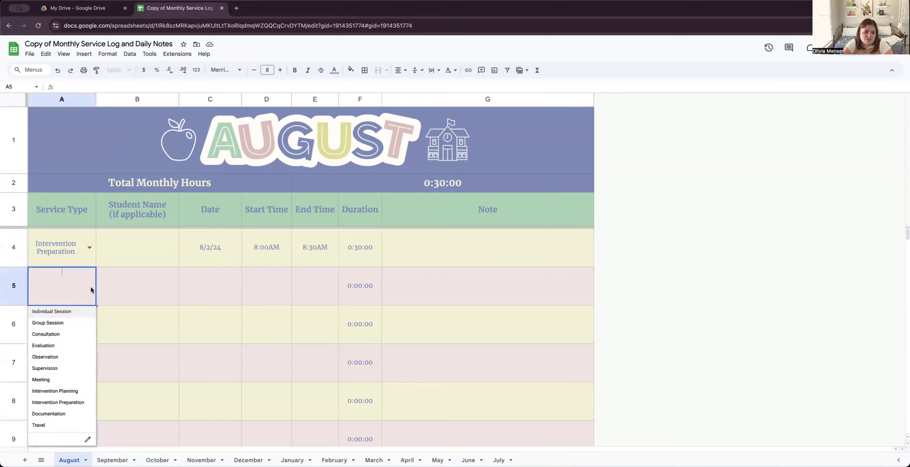
- Fill row 5 as an Individual Session with the student's name and date 8/2/24
left_click(67, 311)
left_click(142, 287)
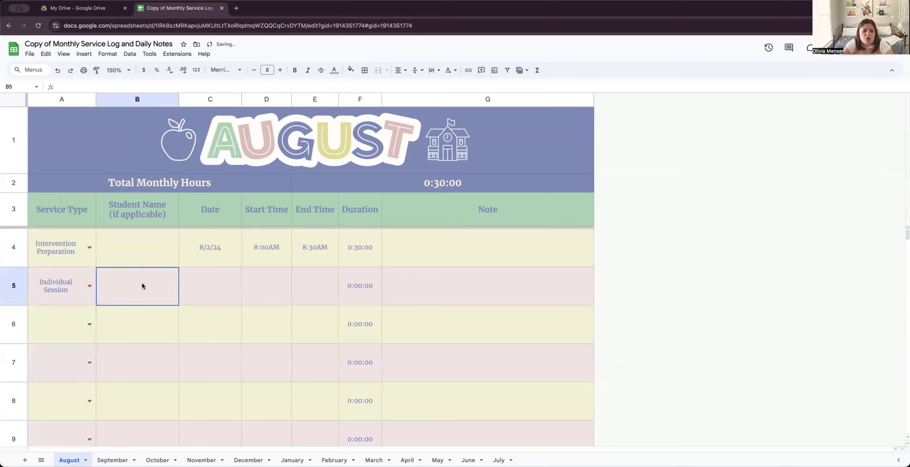
type("Sarah Student")
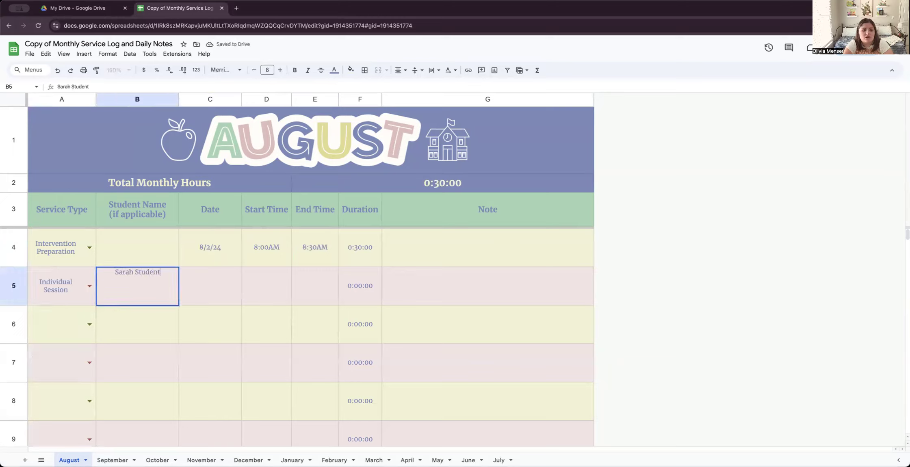
key("Tab")
type("8/2/24")
key("Tab")
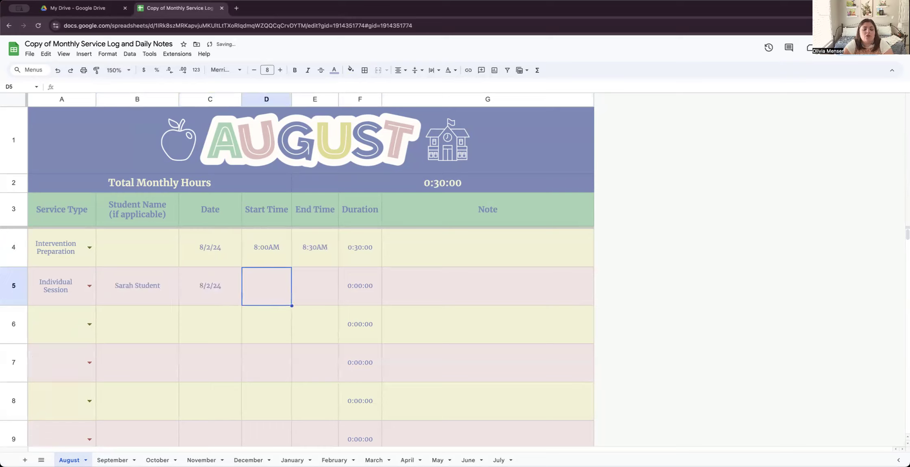
- Fill C5's date down to row 7, then clear the extra dates from C6 and C7
left_click(203, 302)
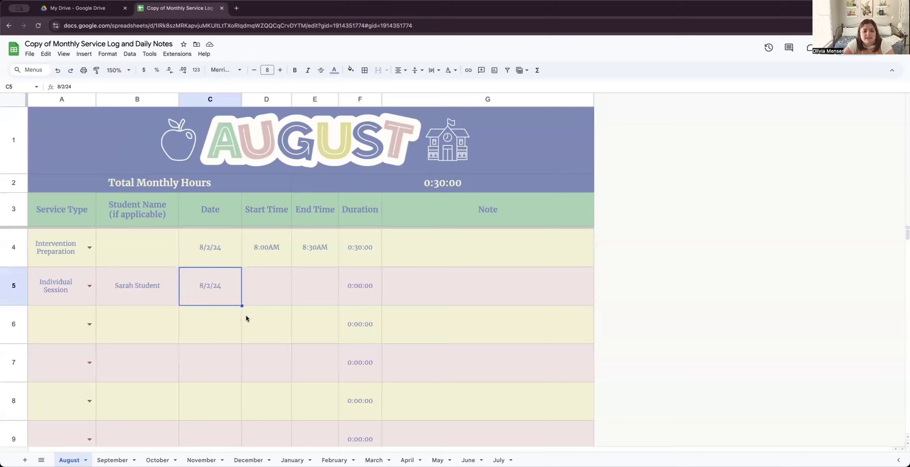
left_click_drag(242, 305, 242, 311)
left_click_drag(243, 347, 243, 381)
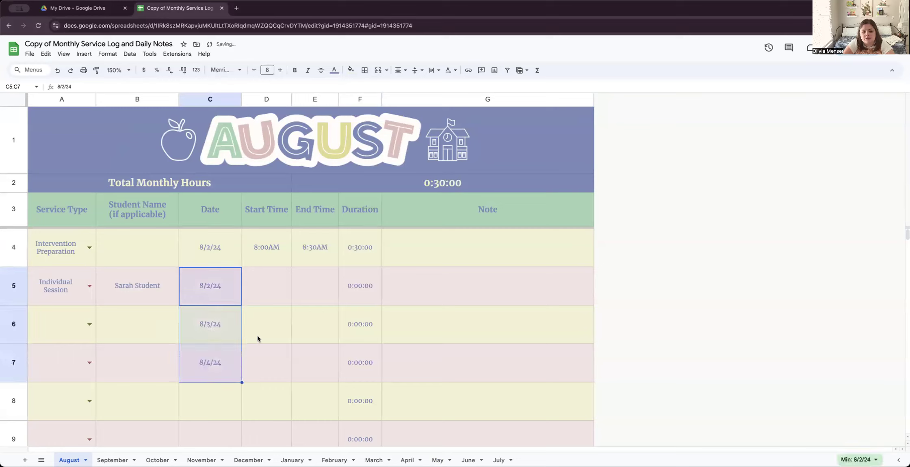
left_click(220, 324)
key("Delete")
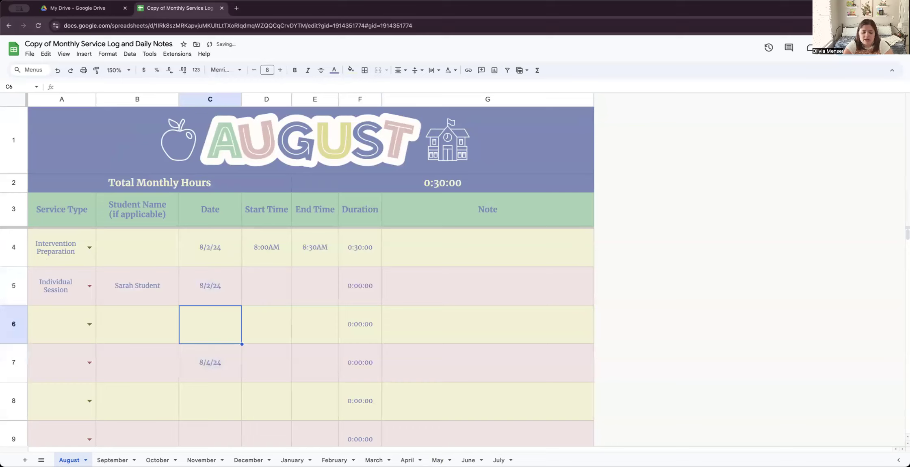
key("Down")
key("Delete")
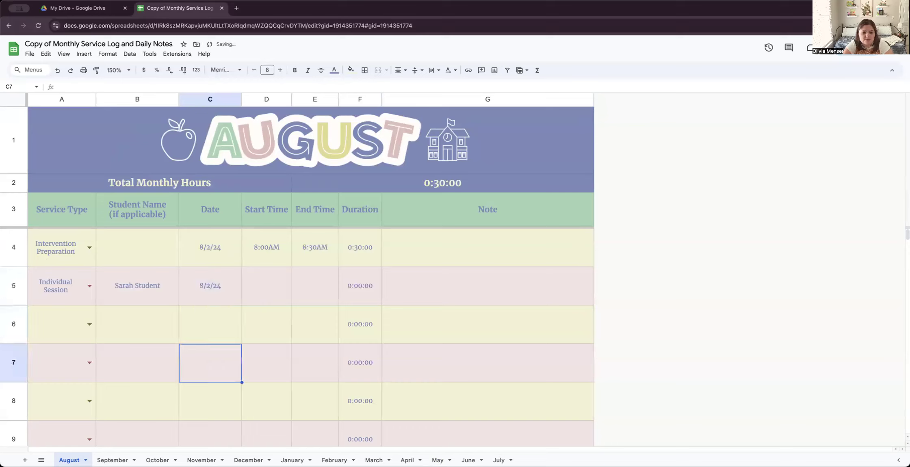
left_click(208, 287)
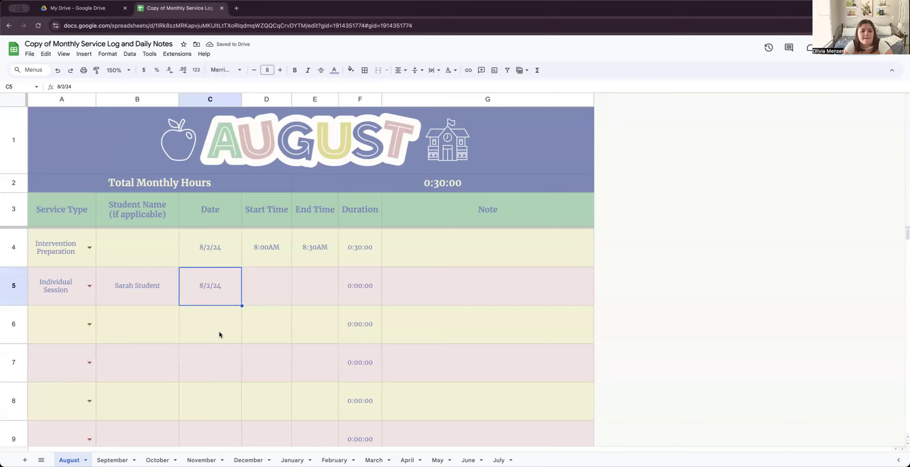
left_click(220, 332)
type("8/2/24")
key("Tab")
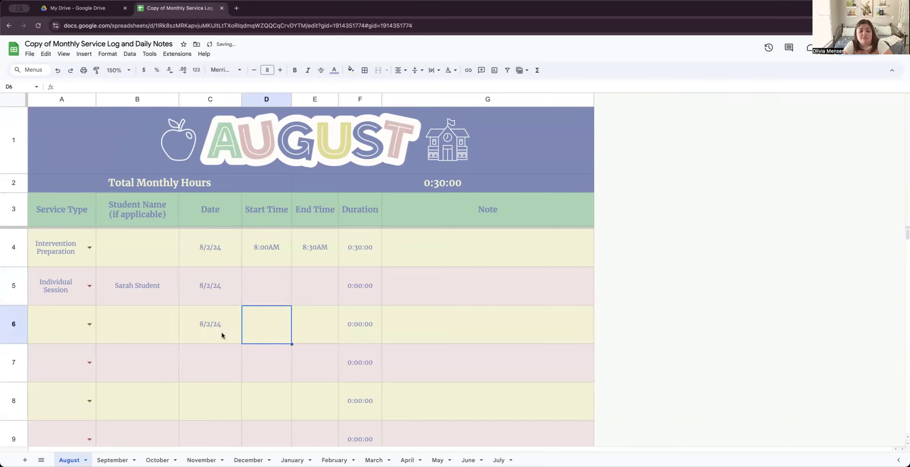
left_click(265, 287)
type("8:30AM")
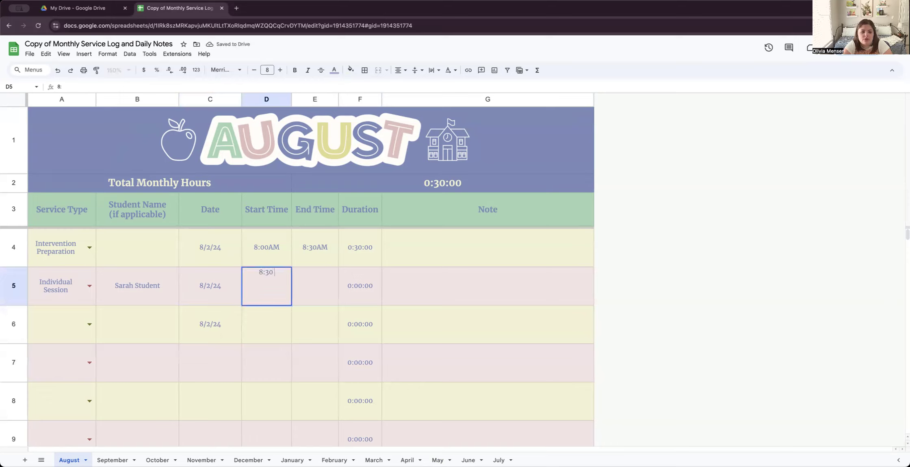
key("Tab")
type("9:00")
key("Tab")
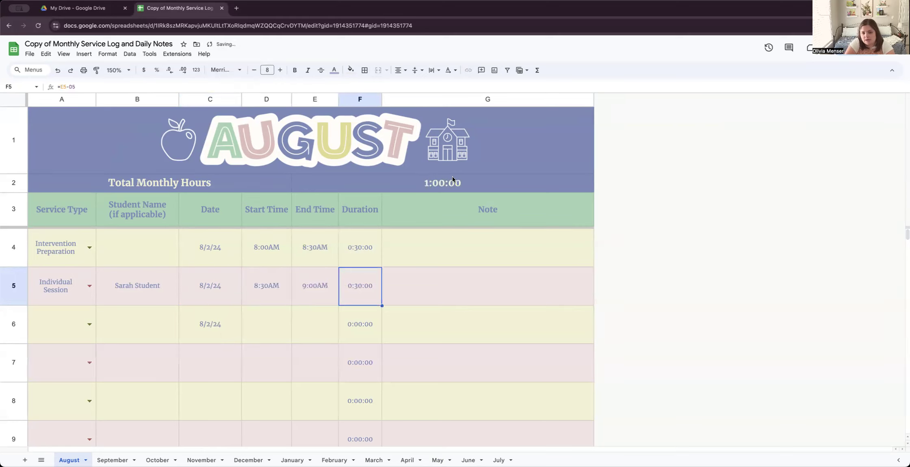
left_click(441, 285)
type("S")
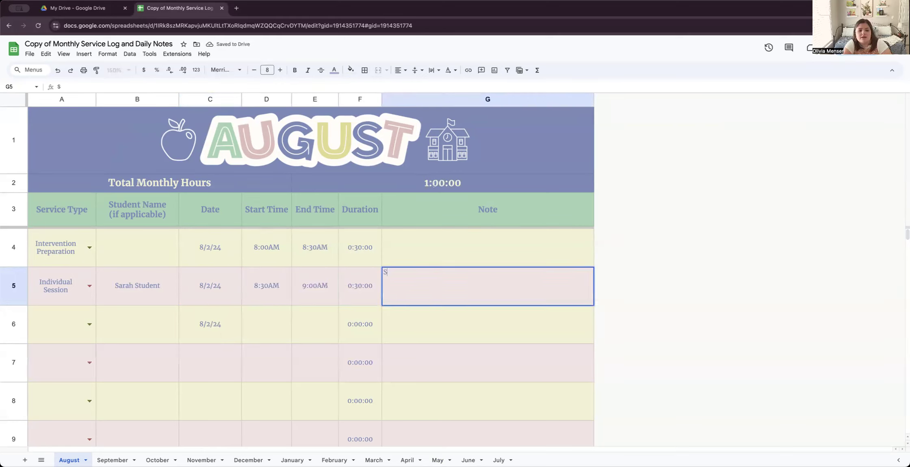
type("arah par")
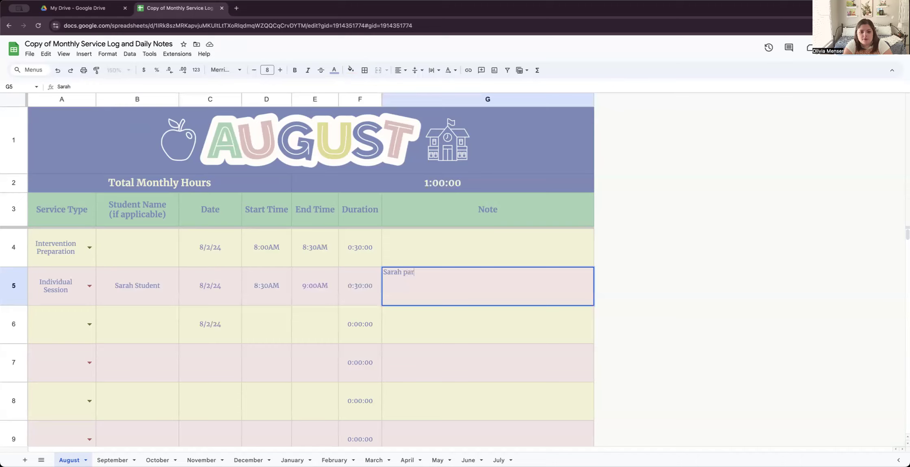
type("ticipated in a 30")
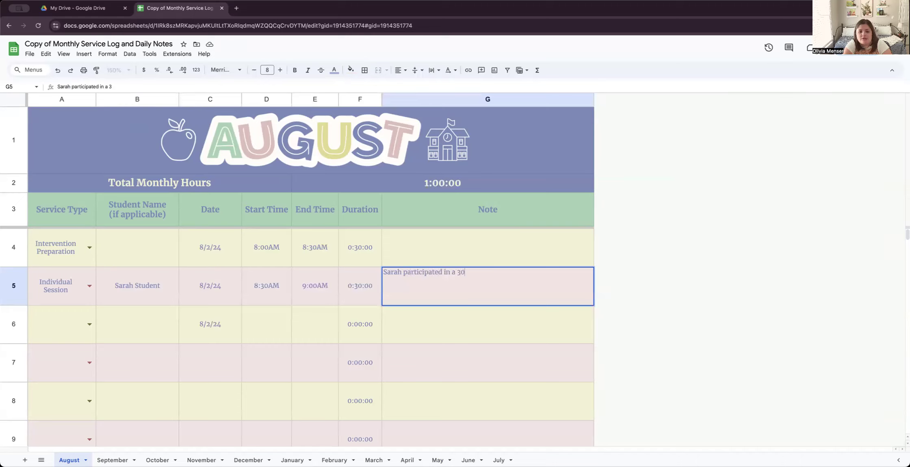
type("-minute OT session...")
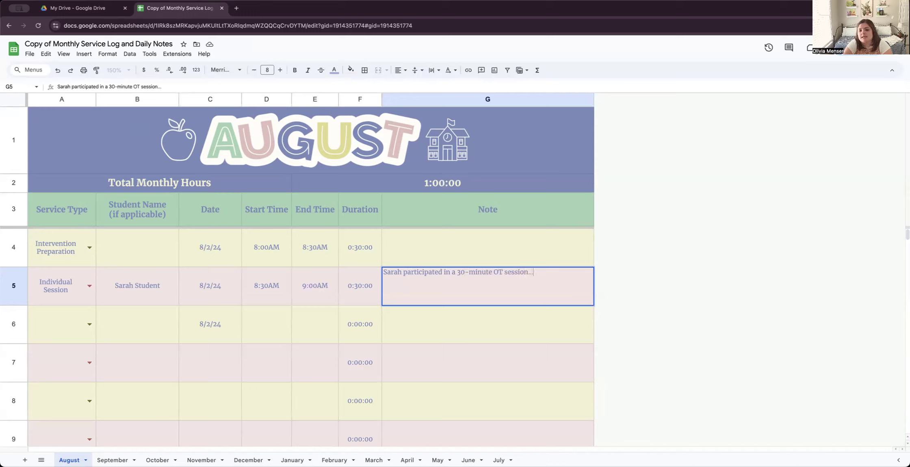
left_click(478, 343)
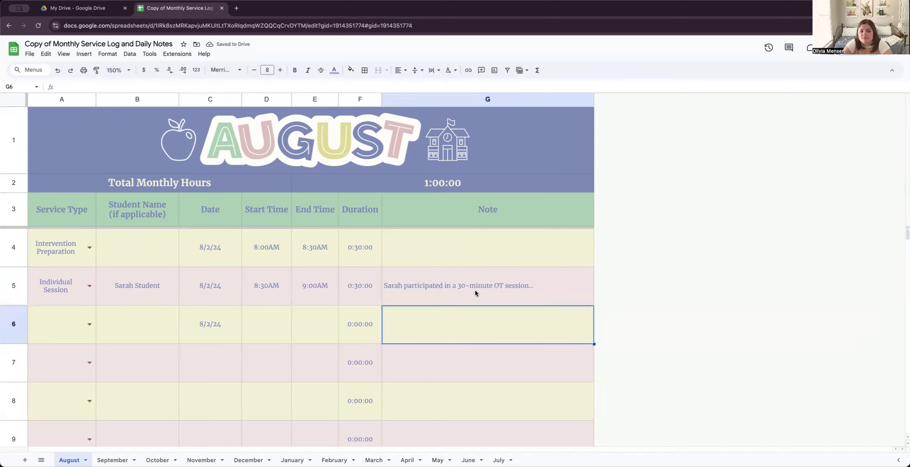
scroll(476, 290, "down", 5)
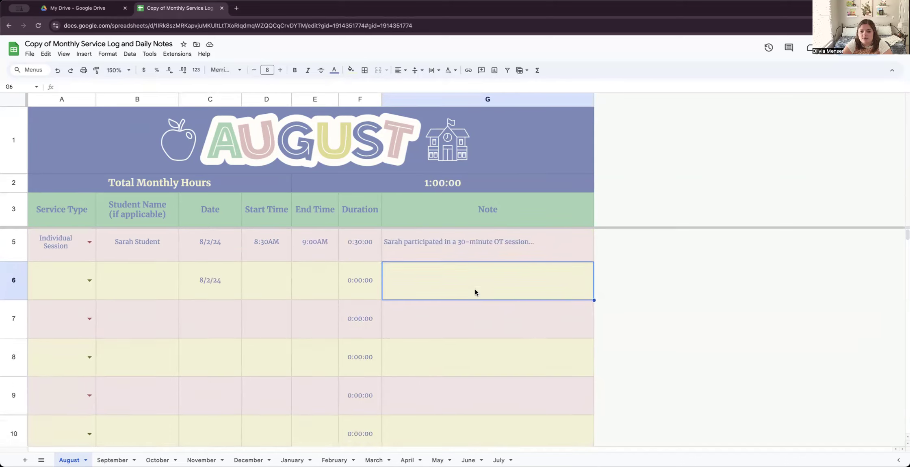
scroll(476, 292, "up", 5)
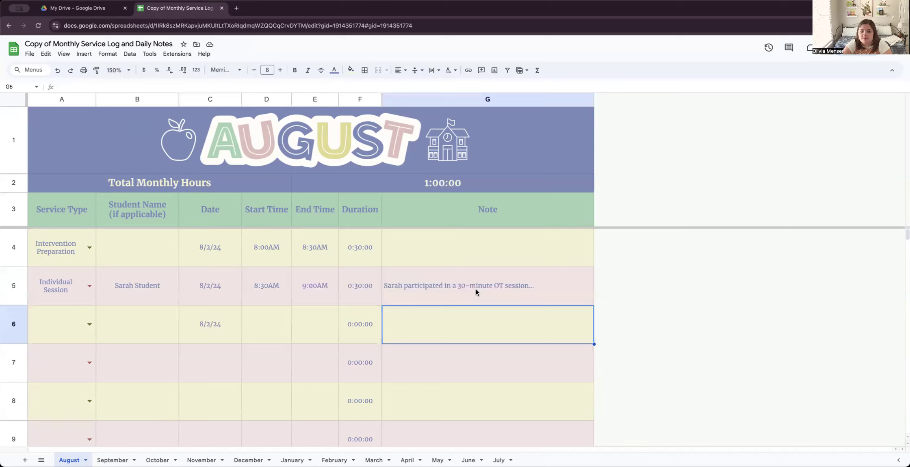
left_click(414, 288)
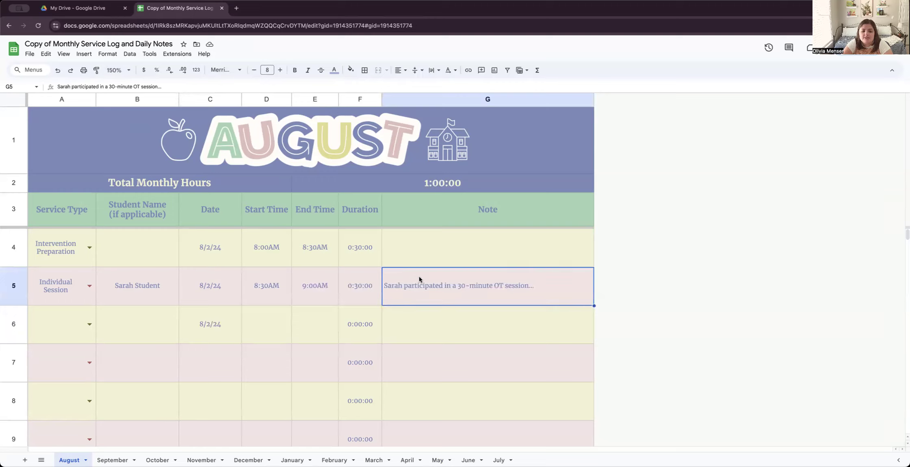
- Copy the session note from cell G5
right_click(419, 277)
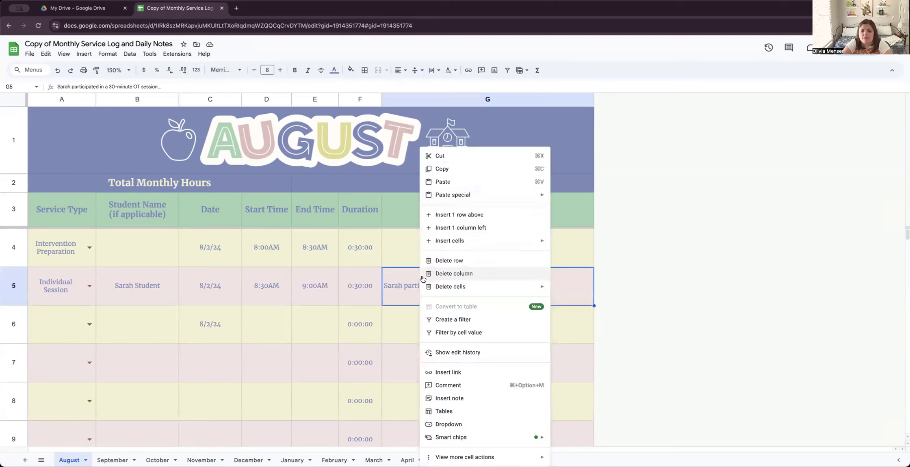
left_click(447, 171)
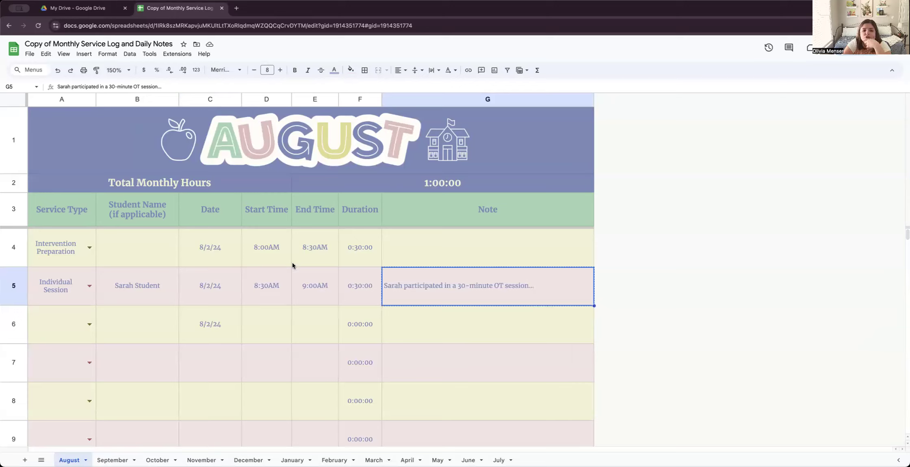
left_click(311, 323)
left_click(499, 323)
left_click(464, 294)
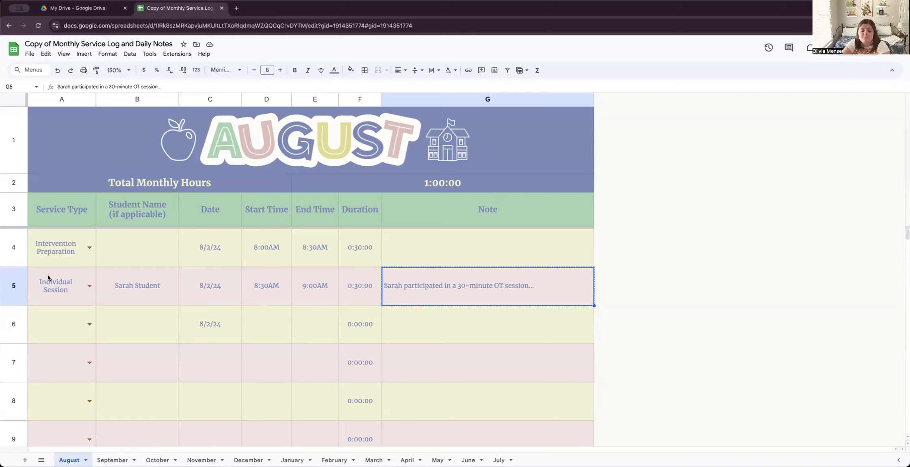
scroll(172, 337, "down", 6)
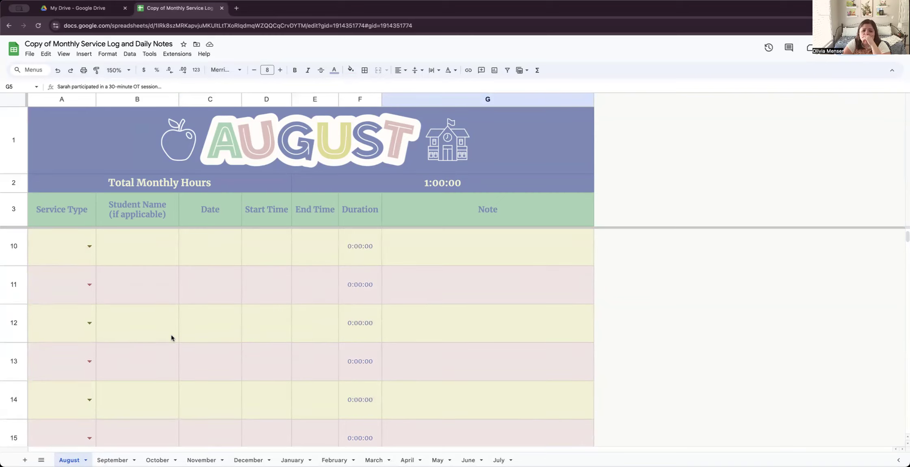
scroll(171, 338, "up", 5)
scroll(172, 335, "up", 1)
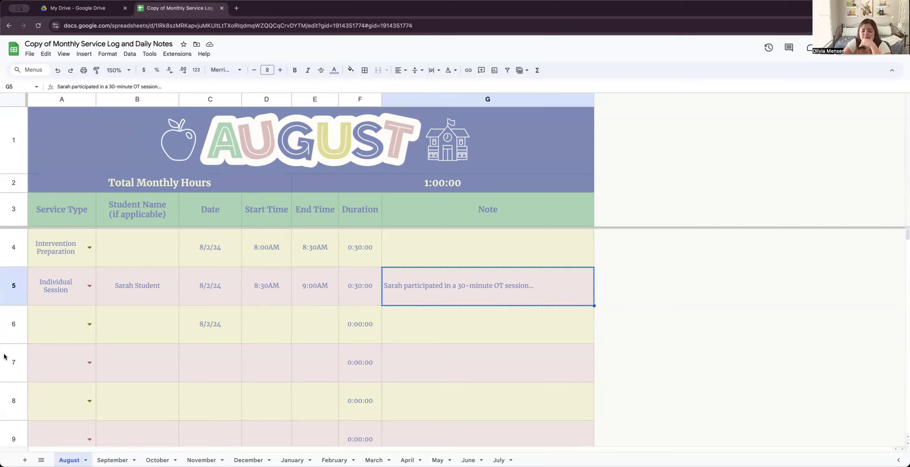
- Insert one empty row below row 6
left_click(15, 324)
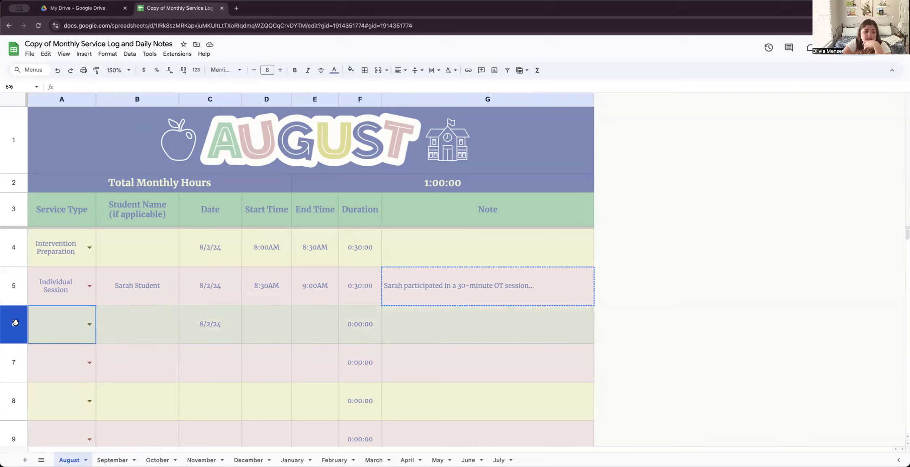
right_click(15, 323)
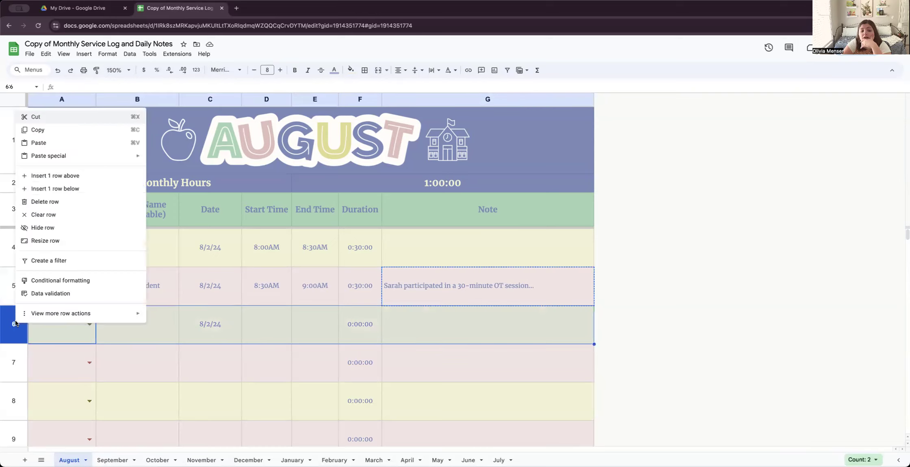
left_click(109, 189)
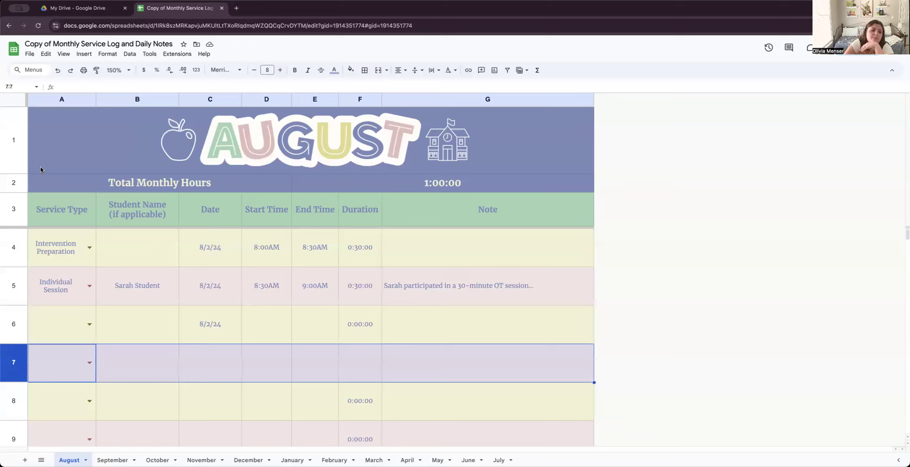
- Change A4's service type to Travel and bring up the dropdown's data validation rules for editing
left_click(89, 248)
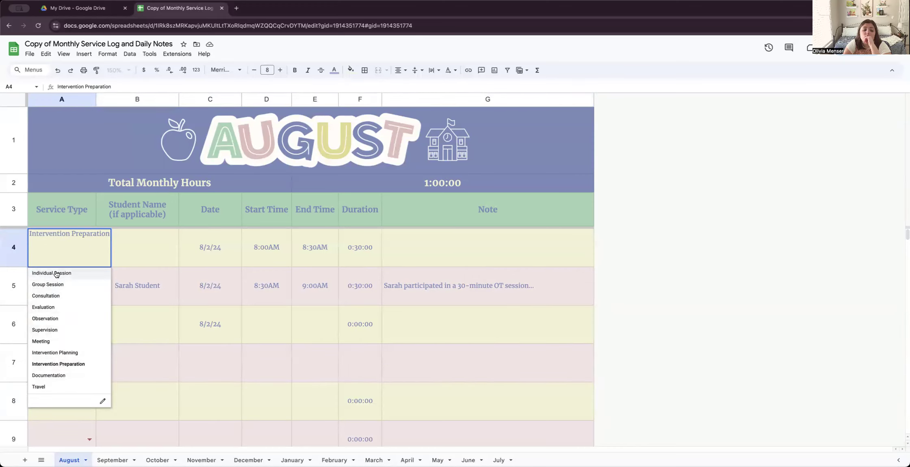
left_click(60, 391)
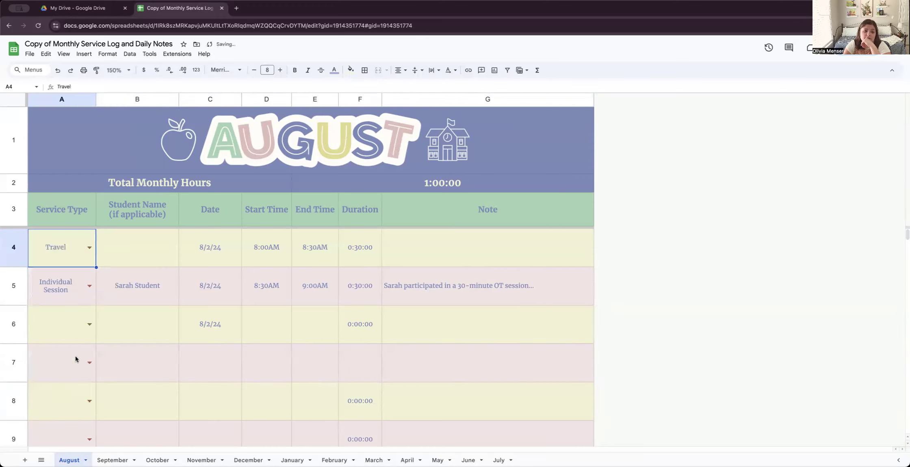
left_click(92, 249)
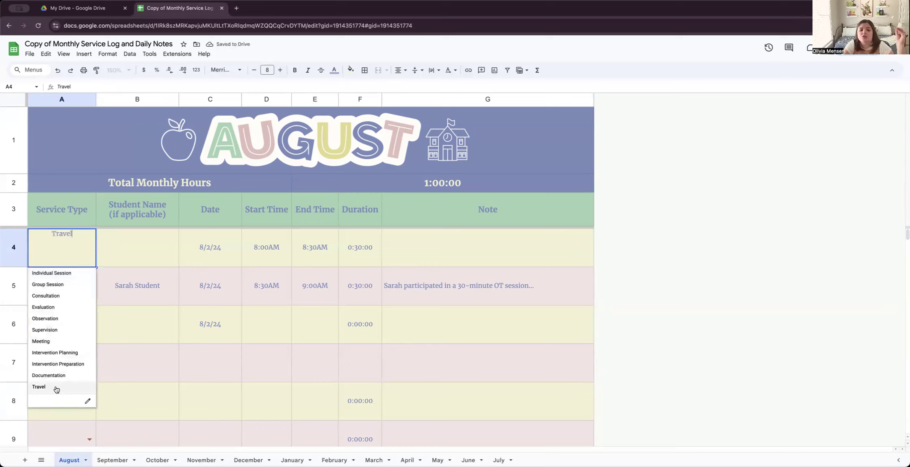
left_click(89, 402)
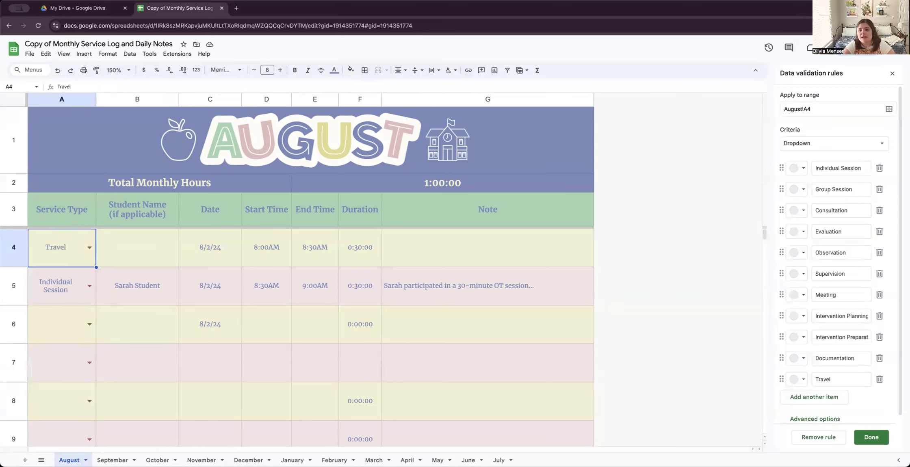
- Add Lunch to the Service Type options and apply it to all matching cells, A4:A502
left_click(832, 398)
scroll(831, 397, "down", 1)
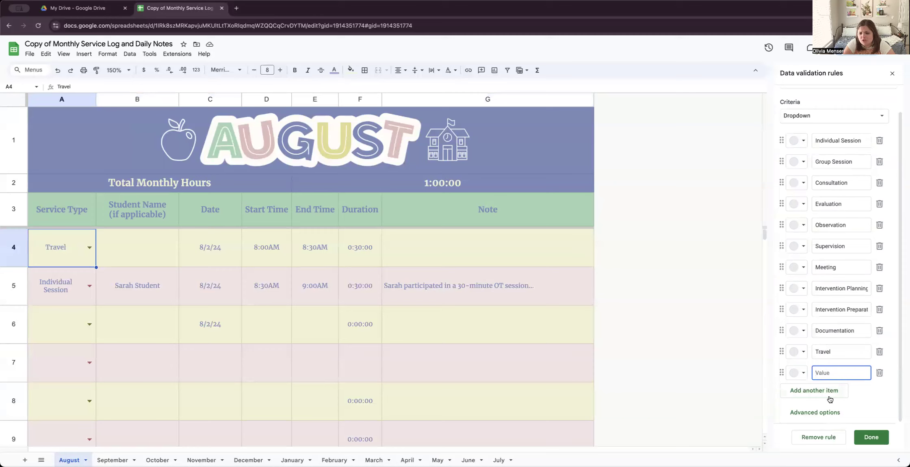
type("Lunch")
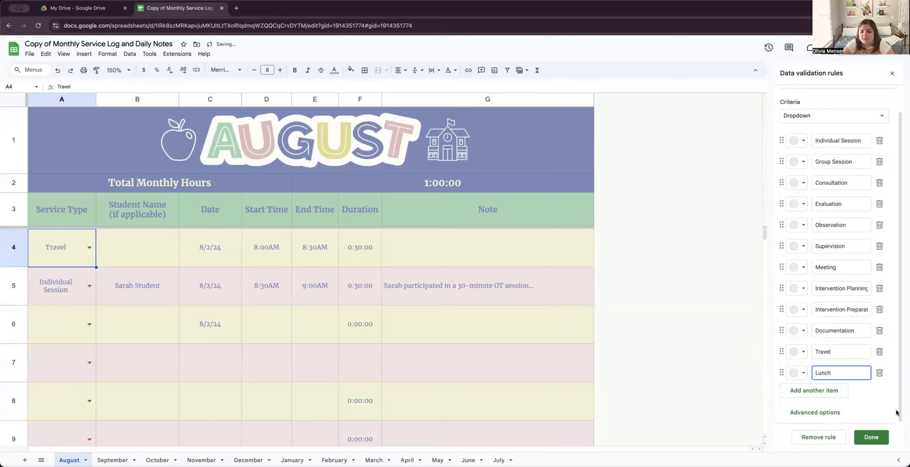
left_click(876, 437)
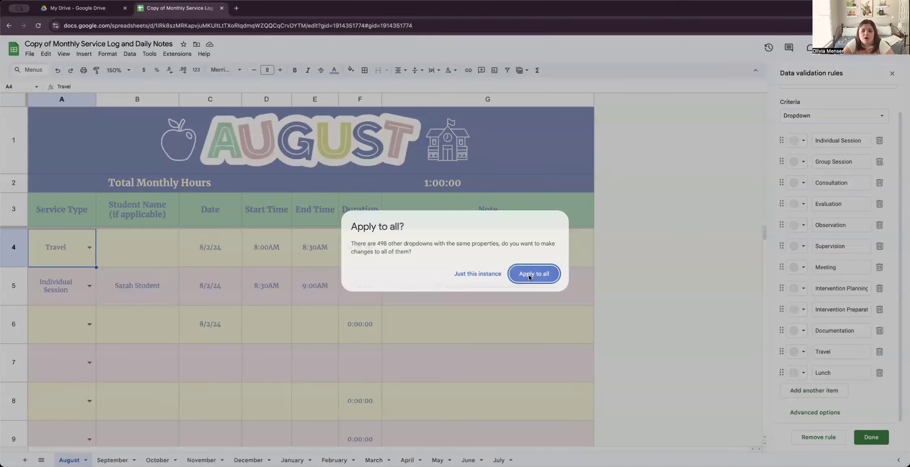
left_click(530, 279)
left_click(90, 324)
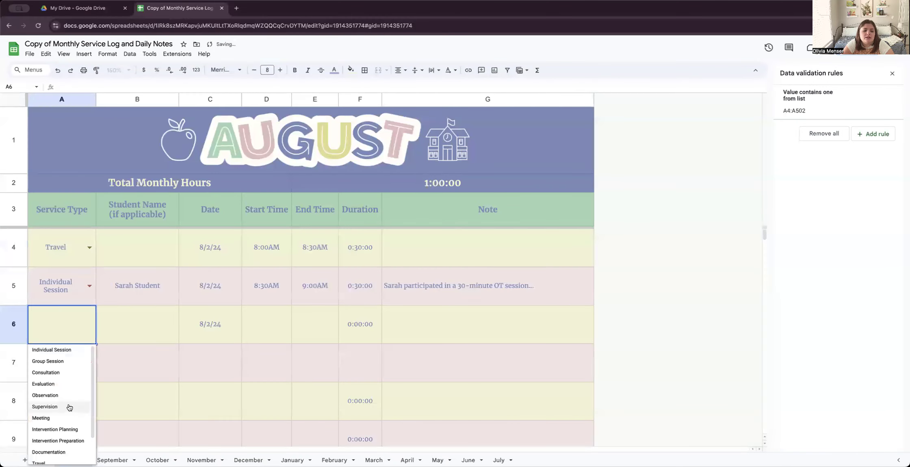
- Delete Evaluation from the Service Type options, apply to all, and confirm via A6's choices
scroll(68, 408, "down", 2)
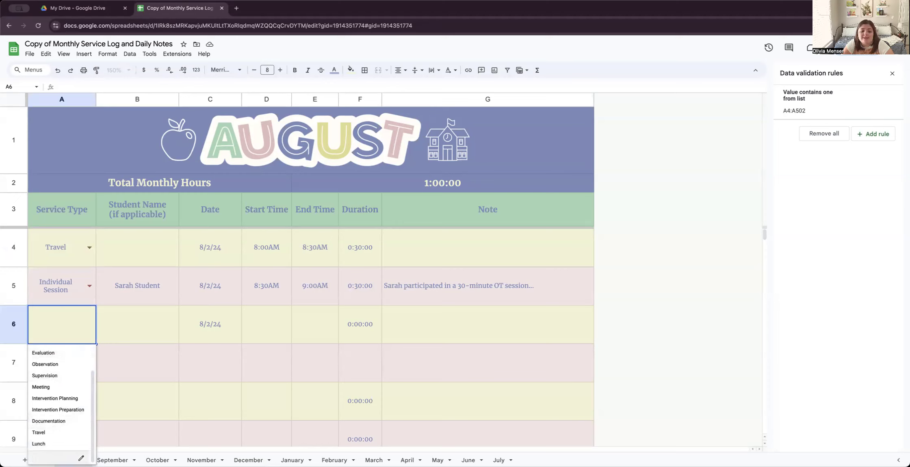
left_click(80, 459)
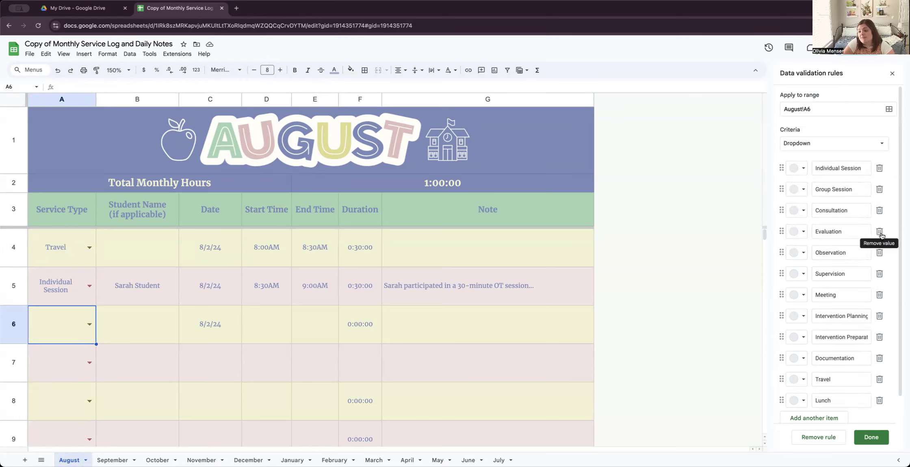
left_click(880, 232)
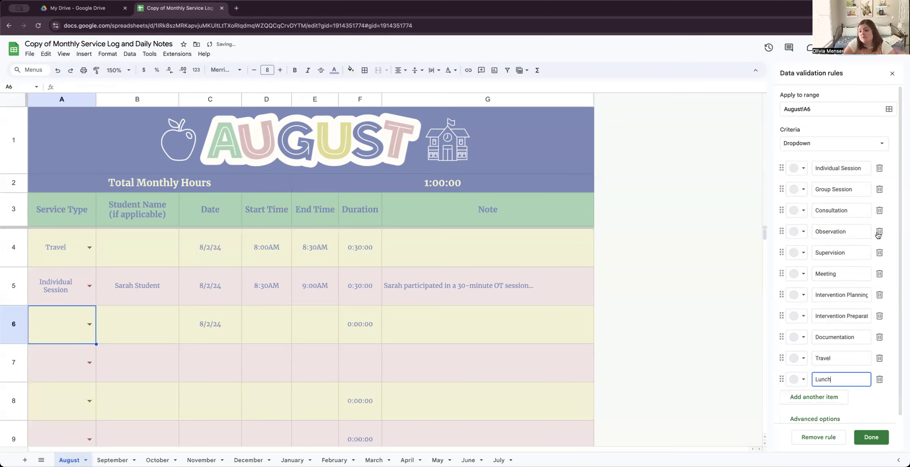
left_click(871, 437)
left_click(517, 279)
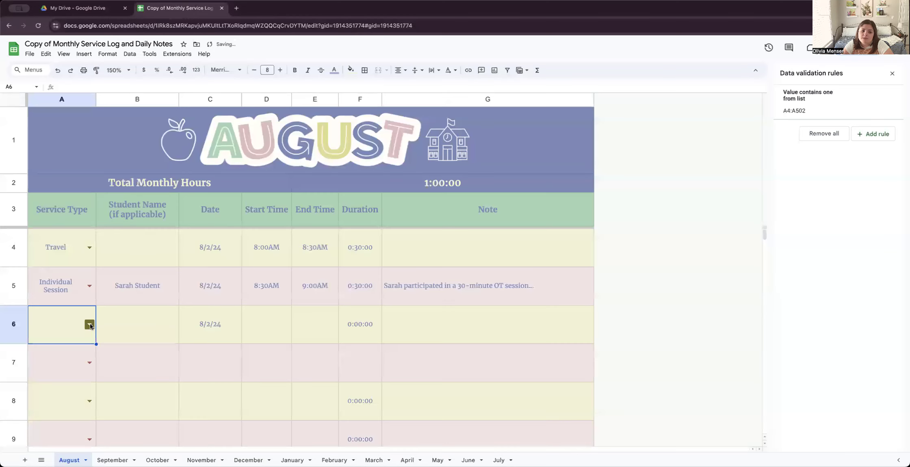
left_click(89, 324)
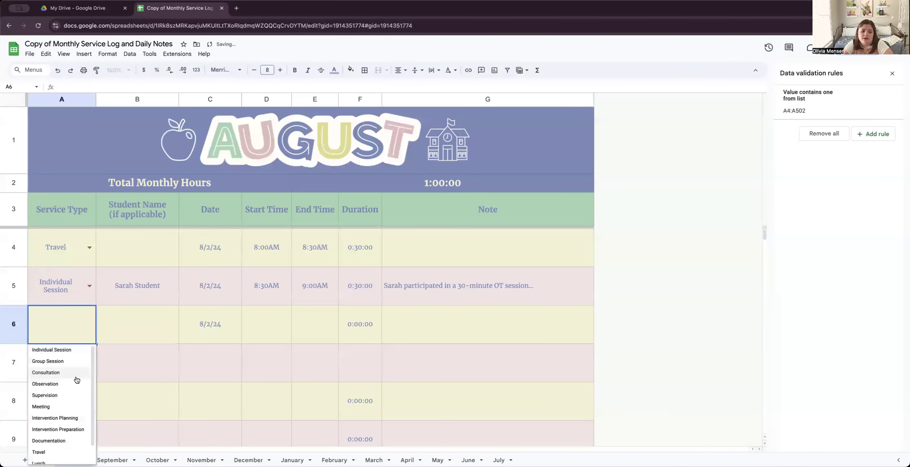
scroll(78, 380, "down", 1)
scroll(79, 381, "up", 1)
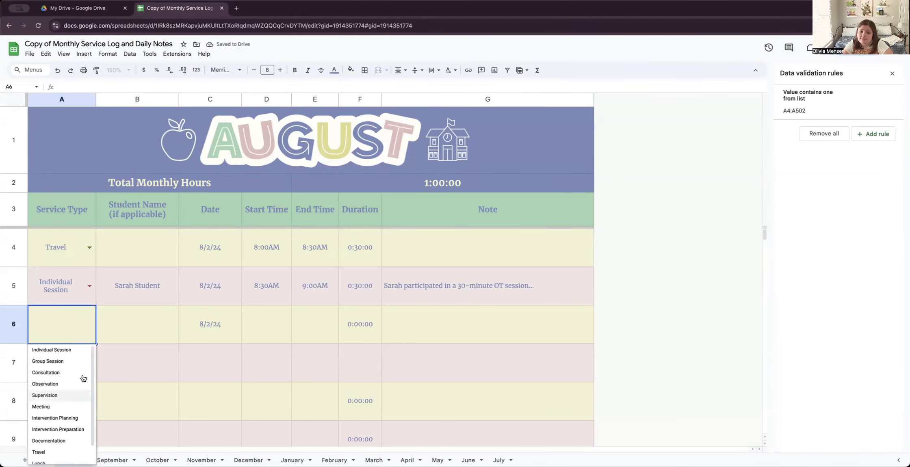
left_click(156, 312)
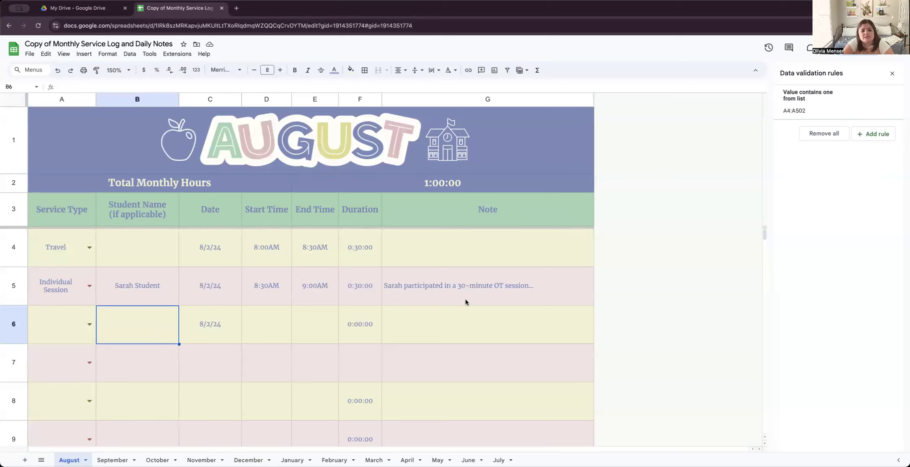
scroll(247, 292, "down", 2)
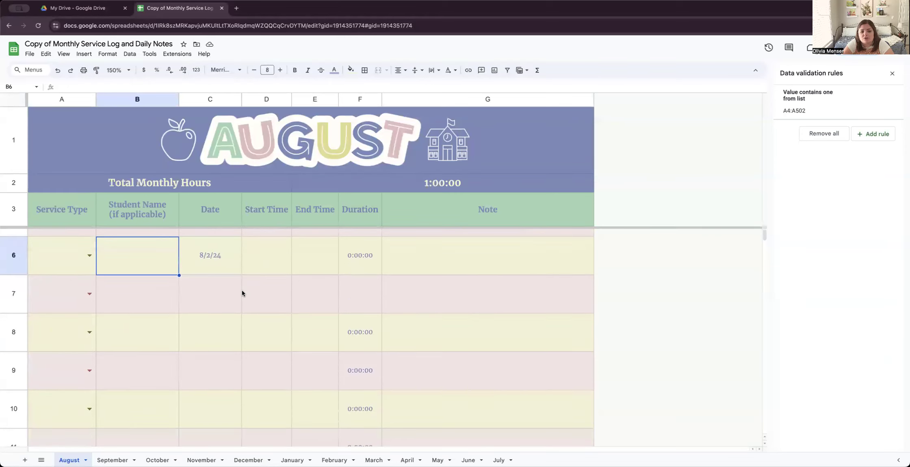
scroll(241, 290, "up", 2)
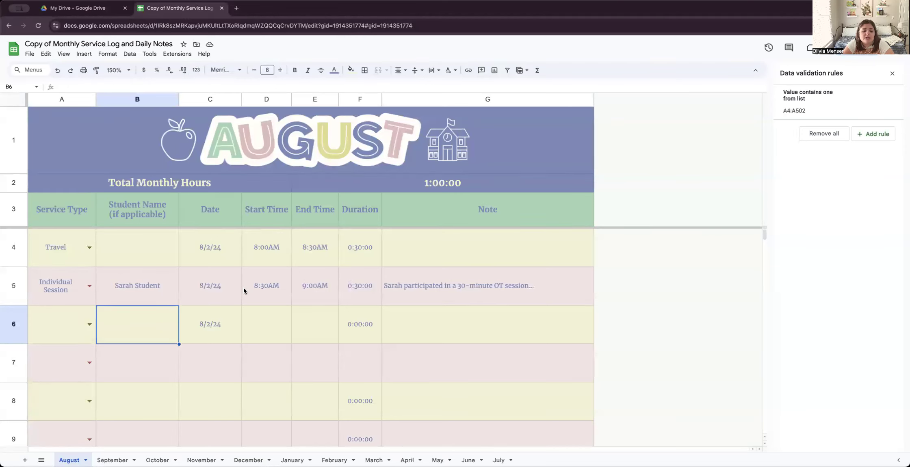
left_click(471, 295)
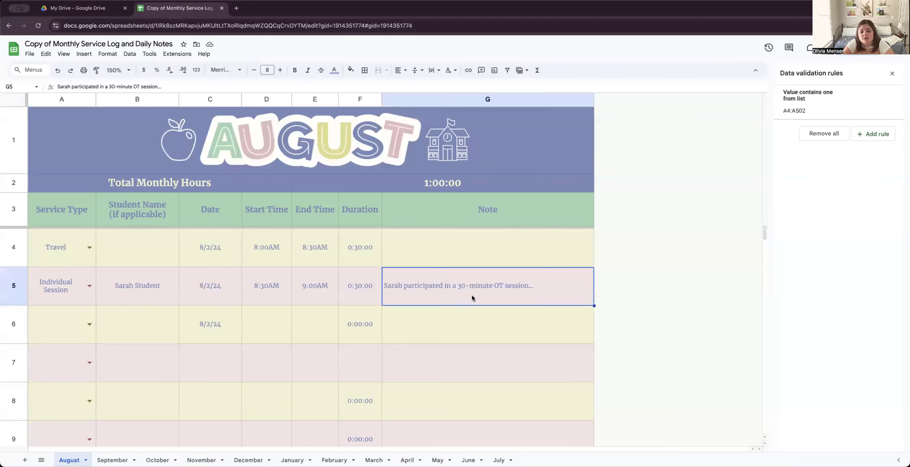
left_click(455, 323)
scroll(454, 323, "down", 4)
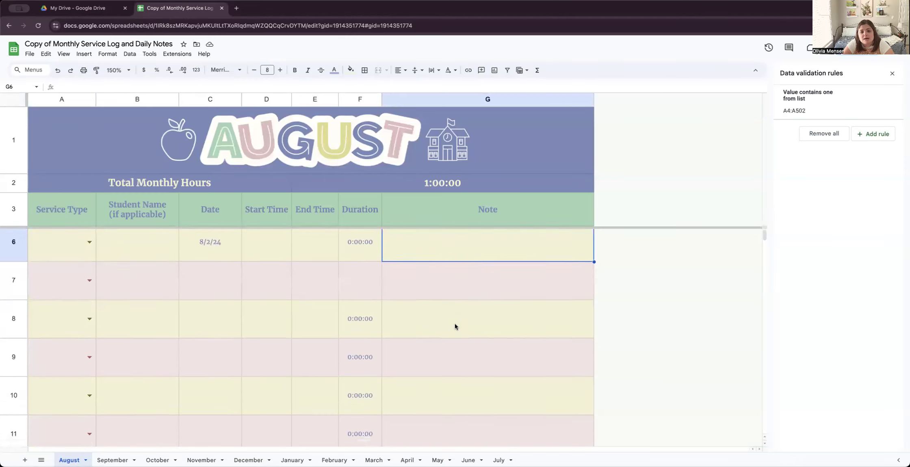
scroll(454, 323, "up", 4)
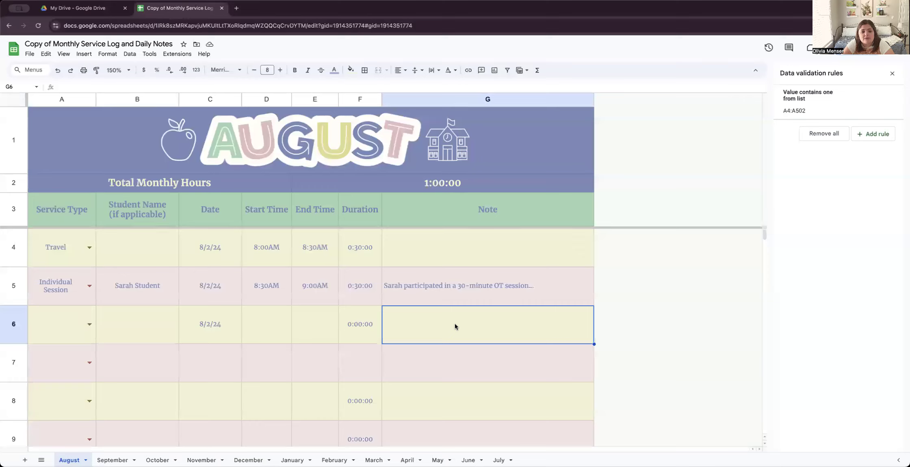